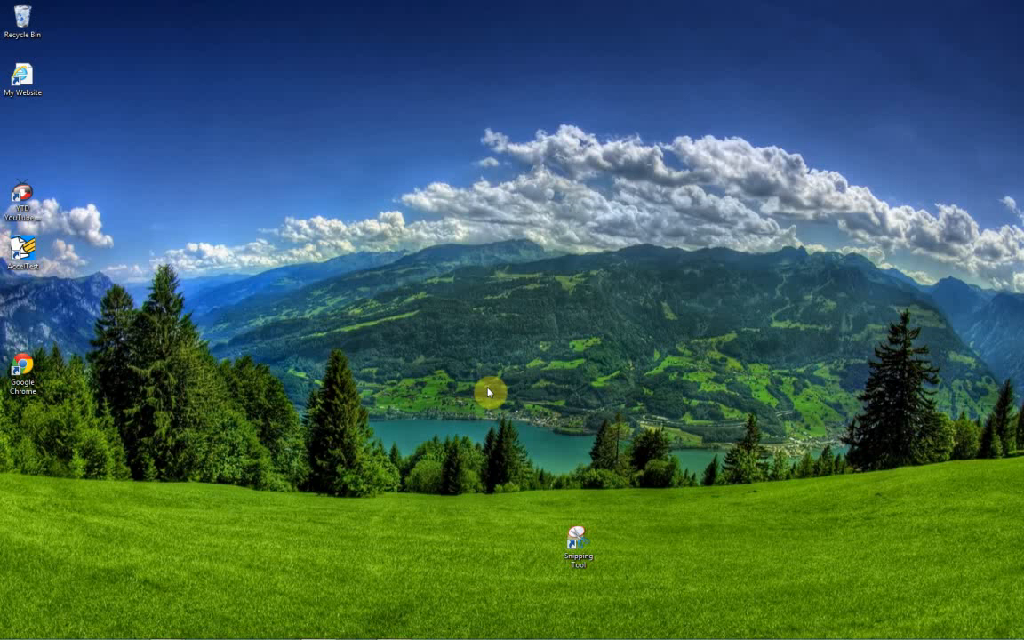
Open the file explorer, expand Computer to show its drives, and look through the subfolders of My Documents.
key("super+e")
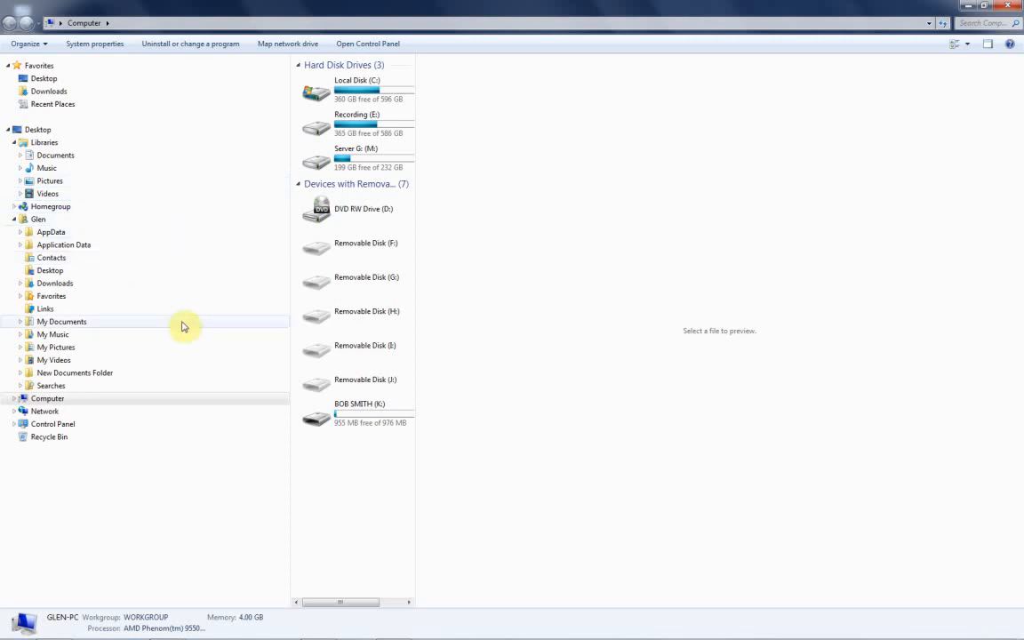
left_click(13, 399)
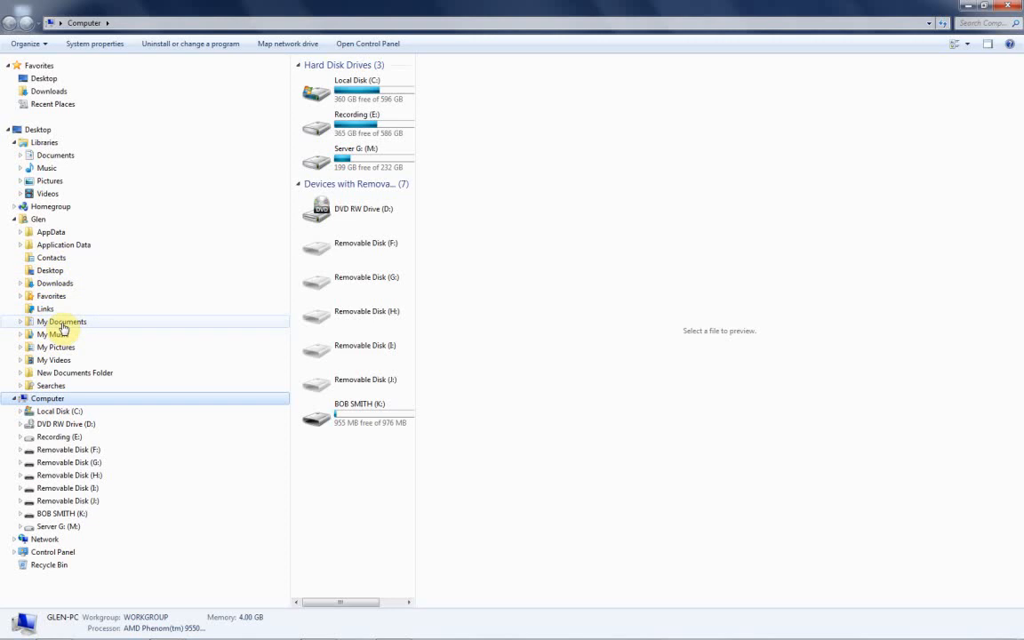
left_click(20, 322)
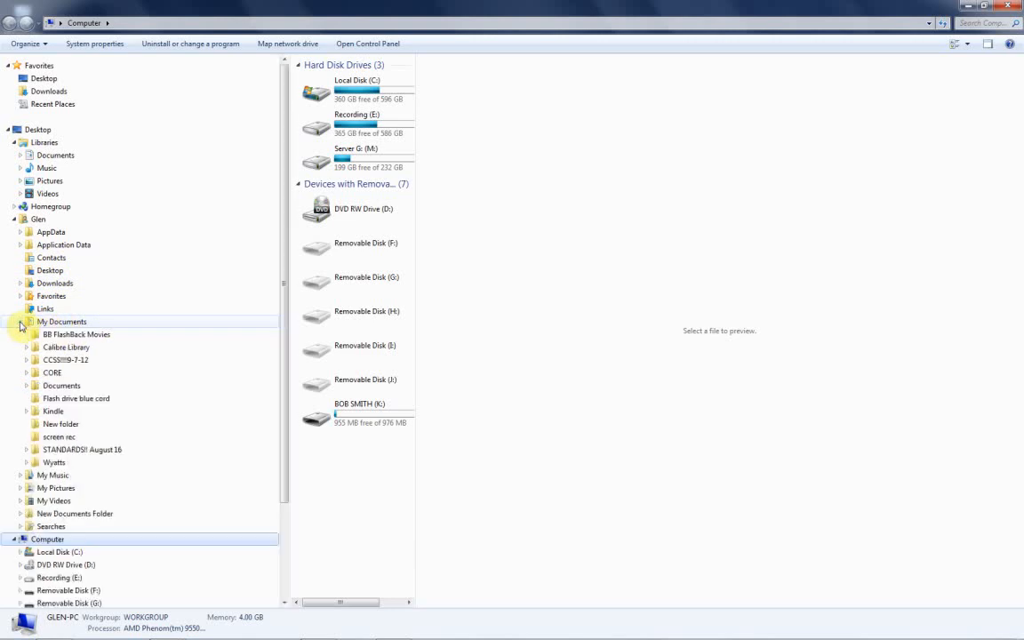
left_click(19, 322)
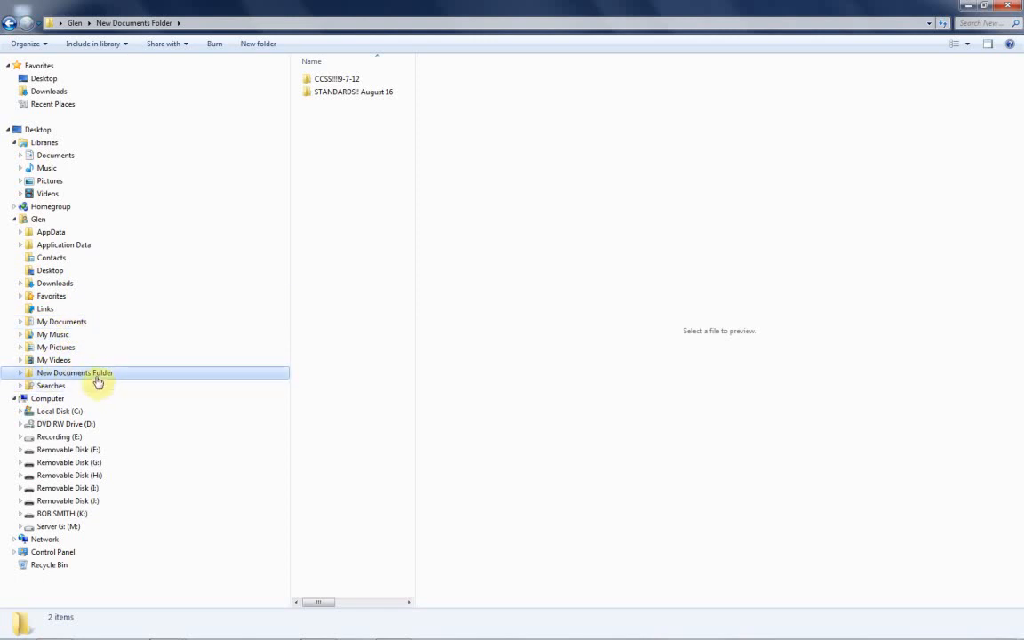
Expand New Documents Folder and create a subfolder named Family in it.
left_click(19, 373)
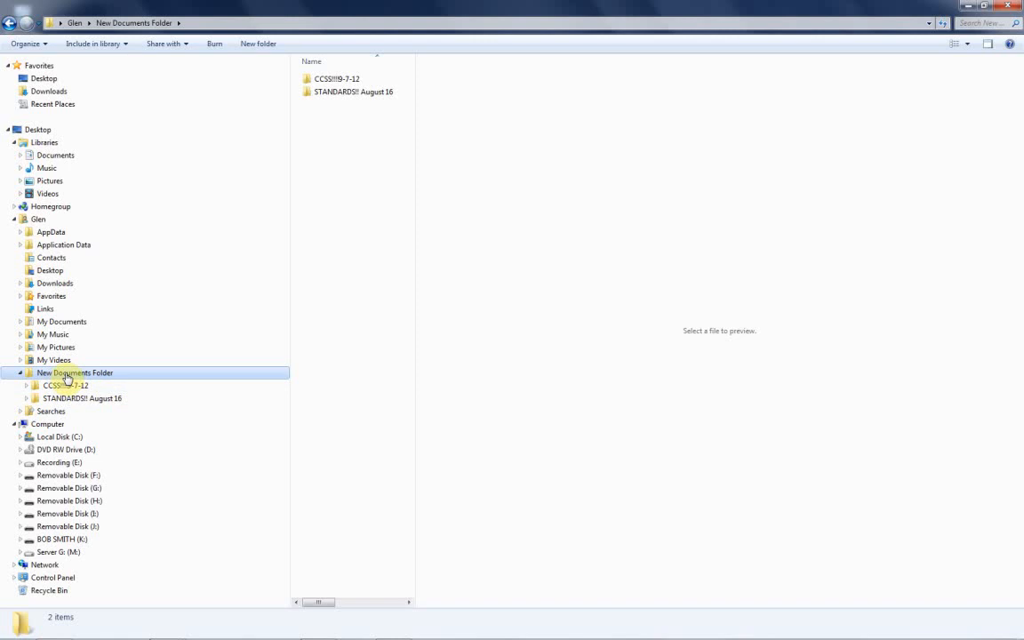
right_click(68, 377)
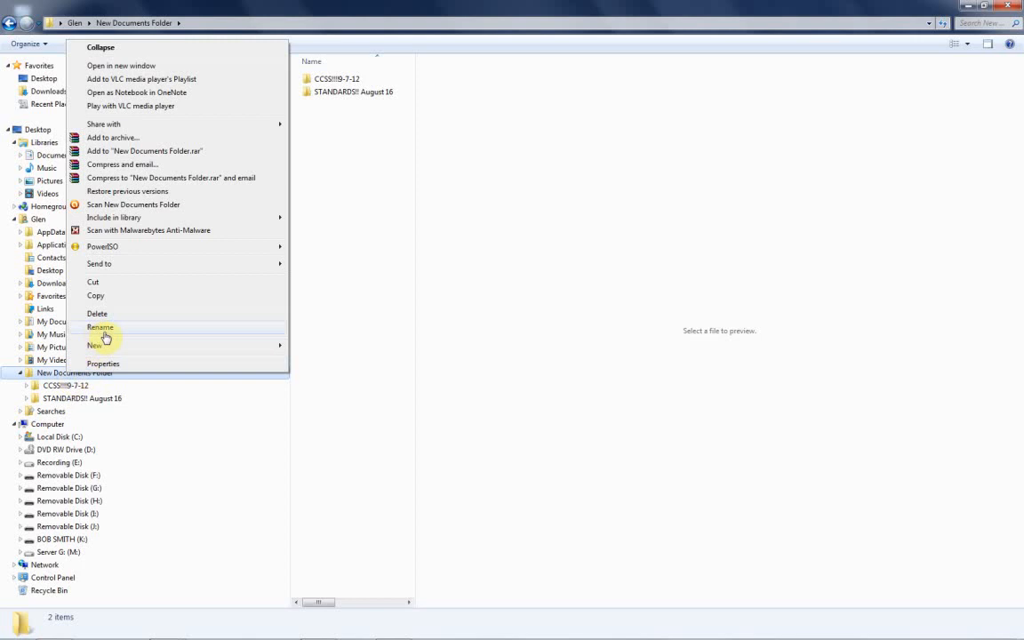
mouse_move(242, 352)
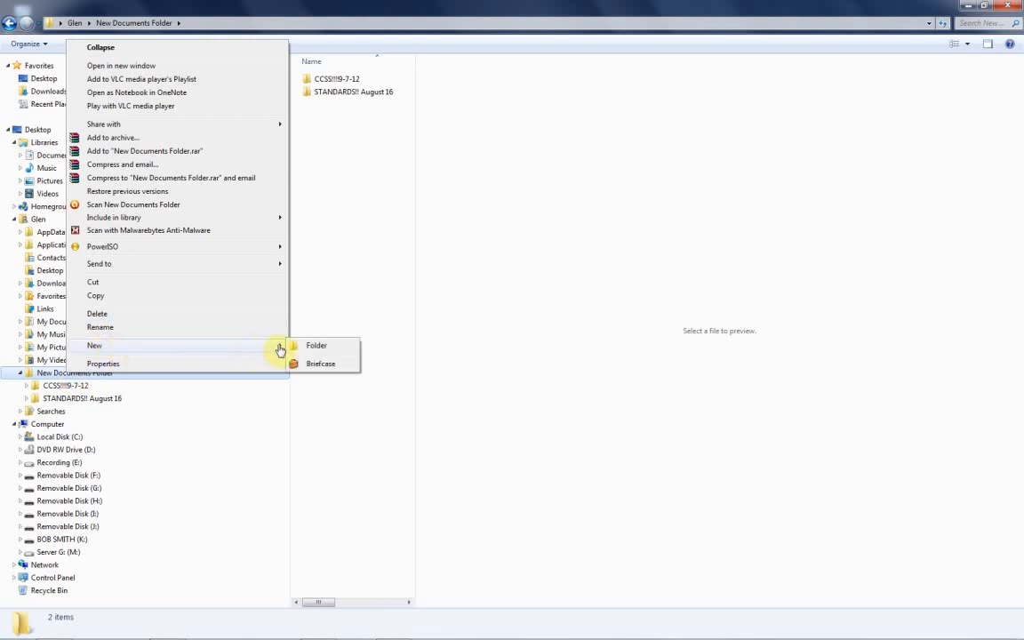
left_click(315, 350)
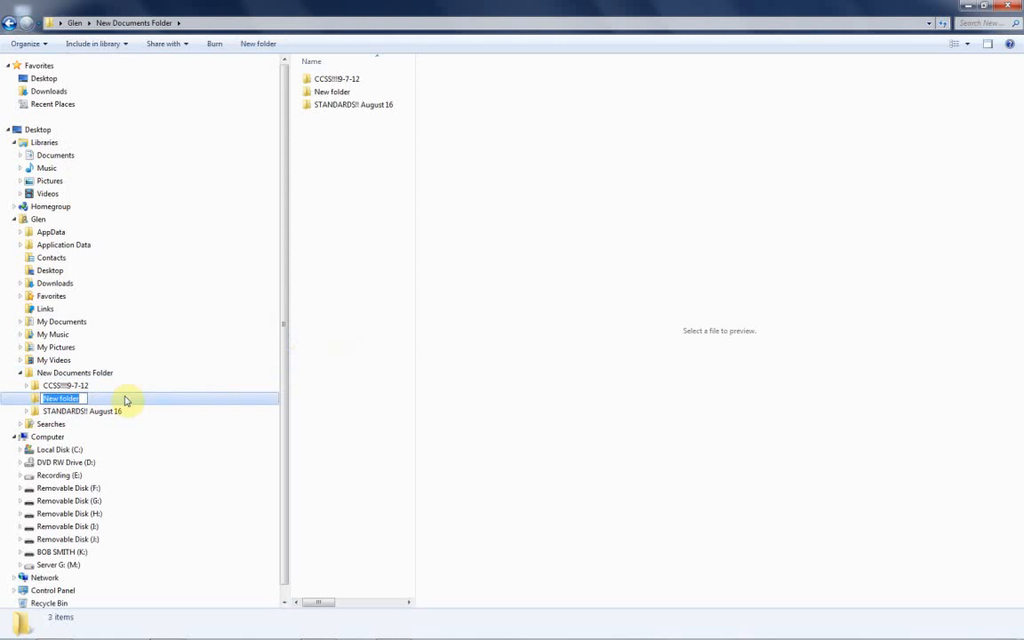
type("Family")
key("Return")
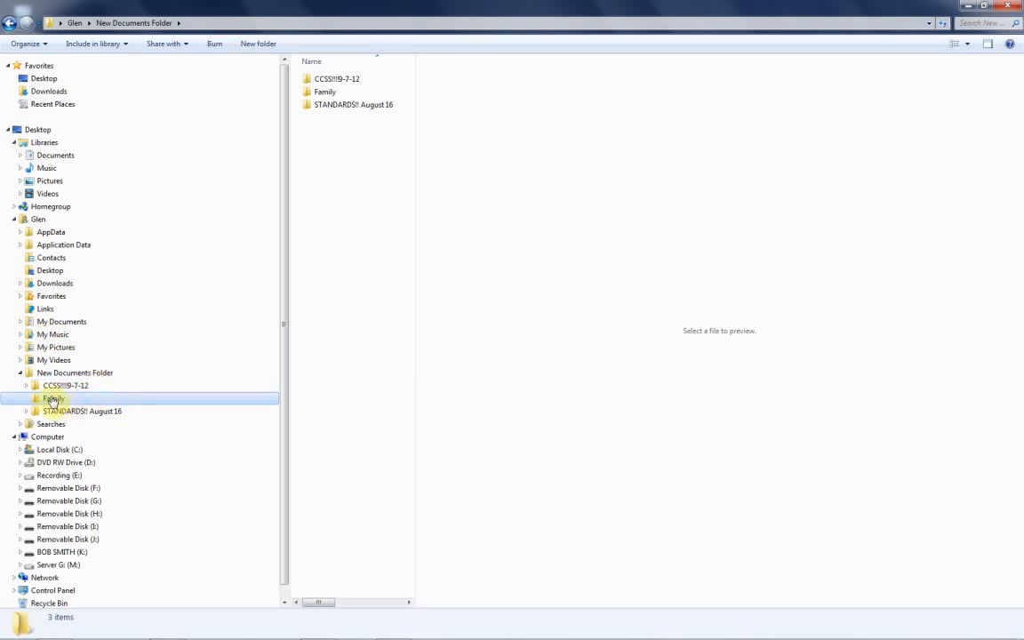
Create a subfolder named Mom inside the Family folder.
right_click(55, 400)
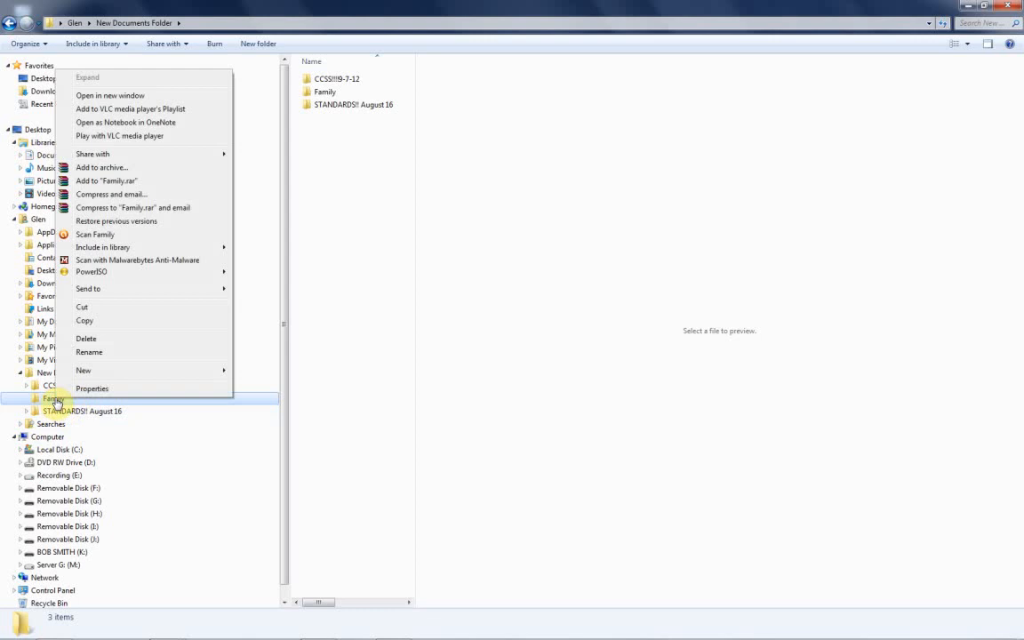
mouse_move(89, 370)
left_click(250, 370)
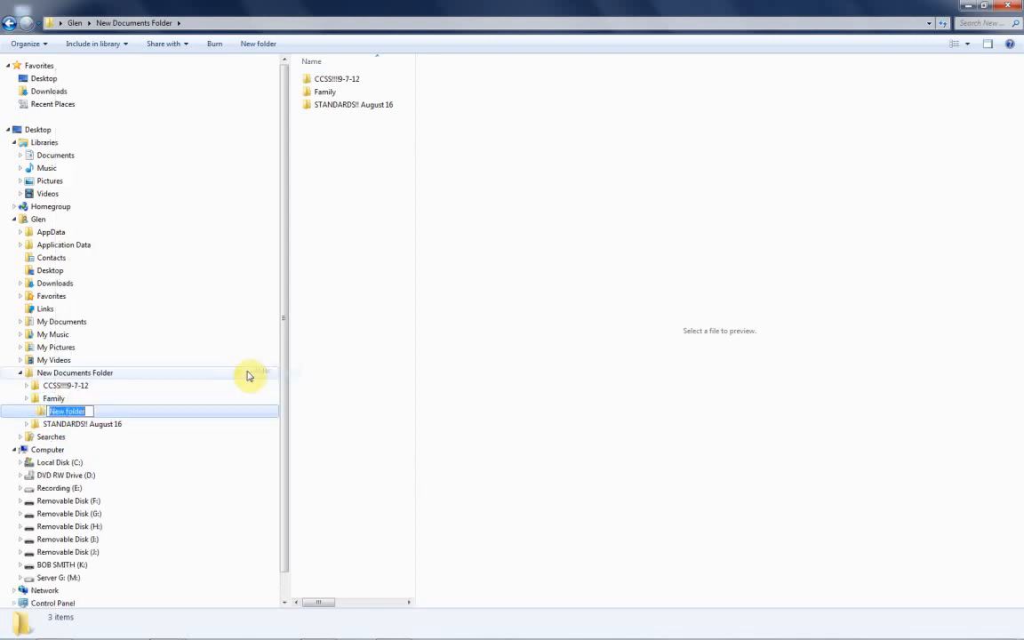
type("Mom")
key("Return")
Create a second subfolder inside the Family folder and name it Dad.
left_click(42, 401)
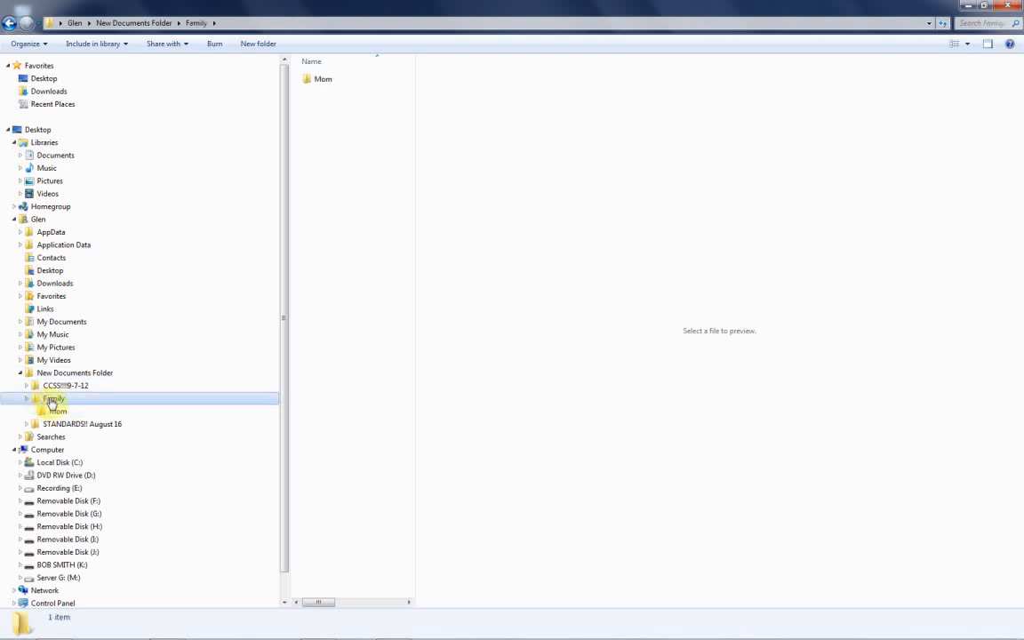
right_click(53, 401)
mouse_move(169, 373)
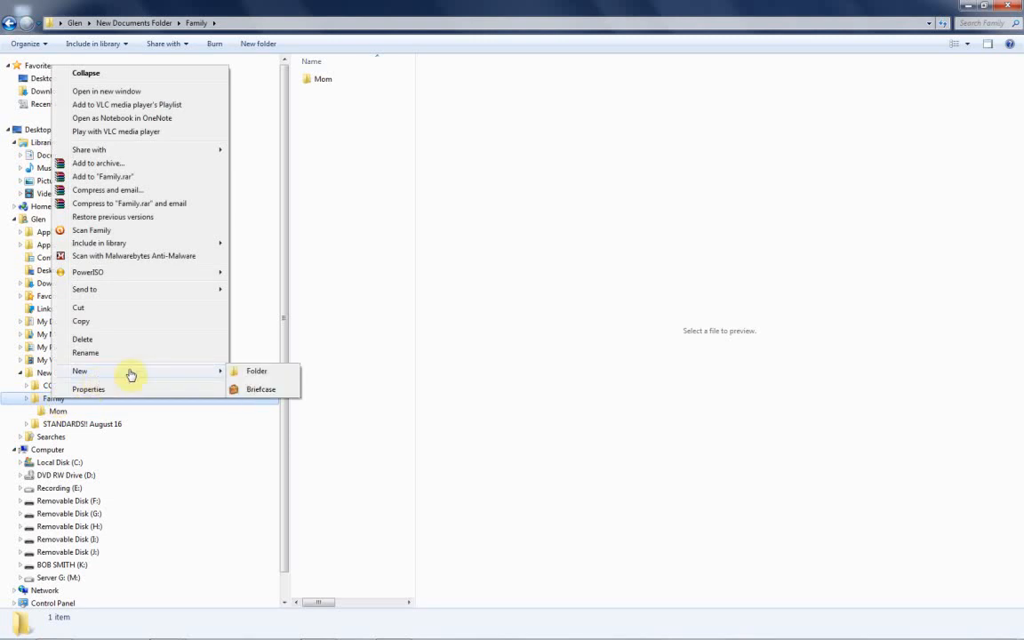
left_click(254, 378)
type("Dad")
key("Return")
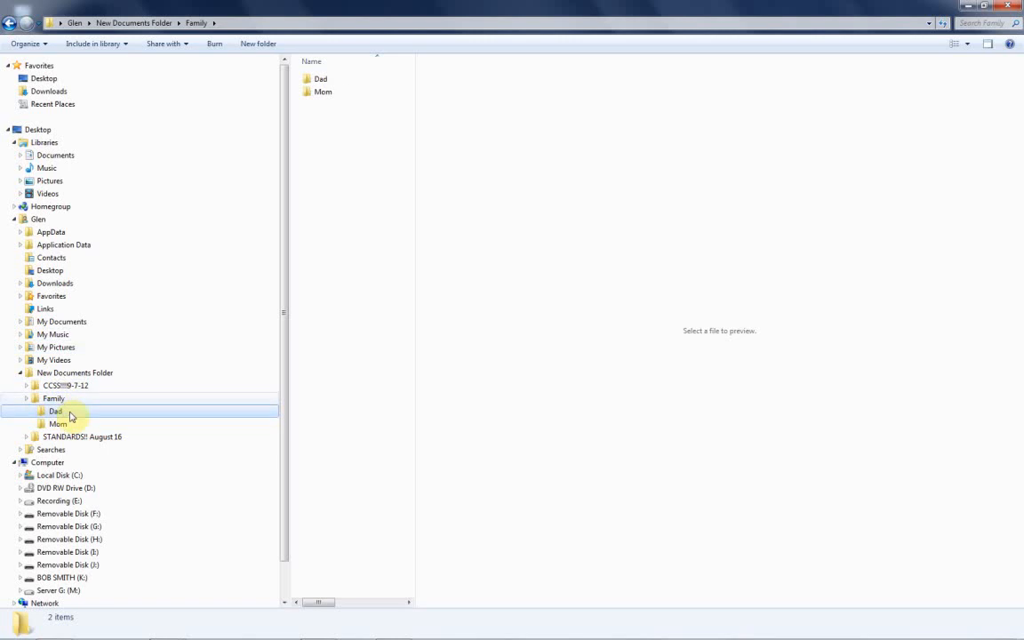
Create a subfolder named Pictures inside the Dad folder.
right_click(73, 417)
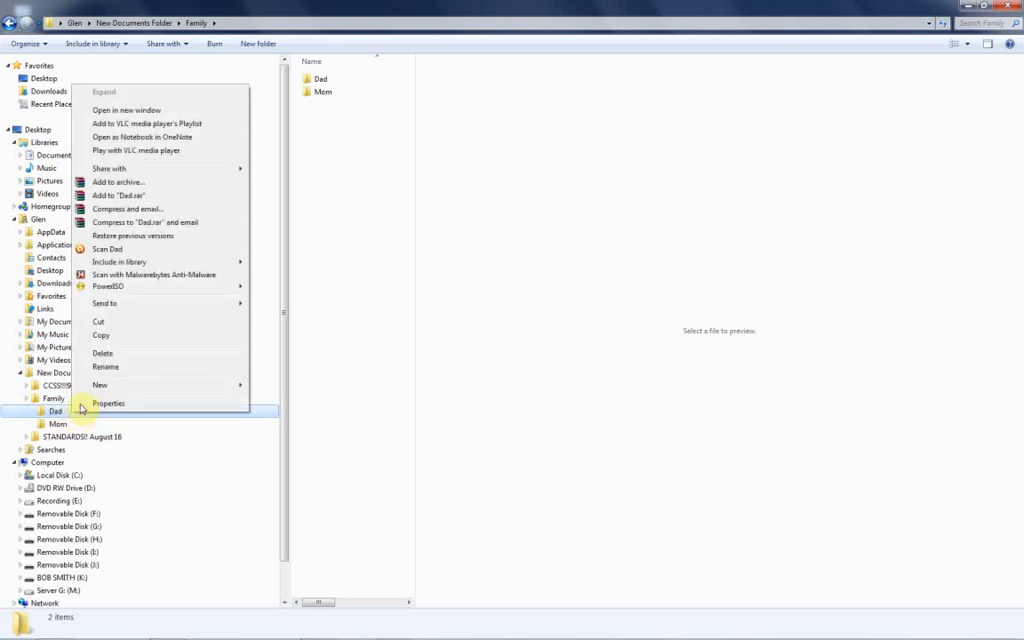
left_click(267, 387)
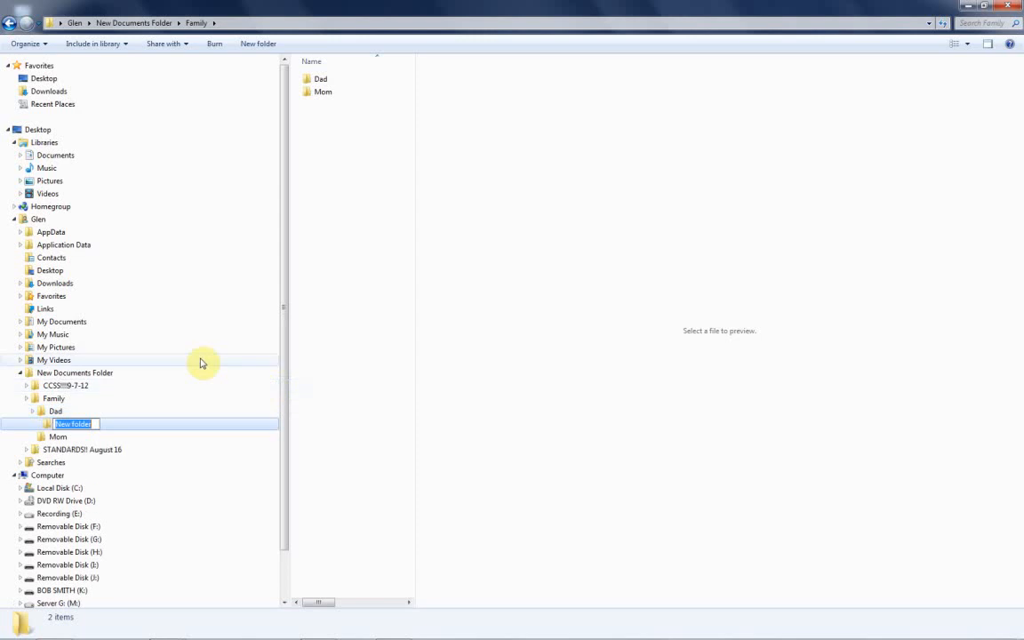
type("Pictures")
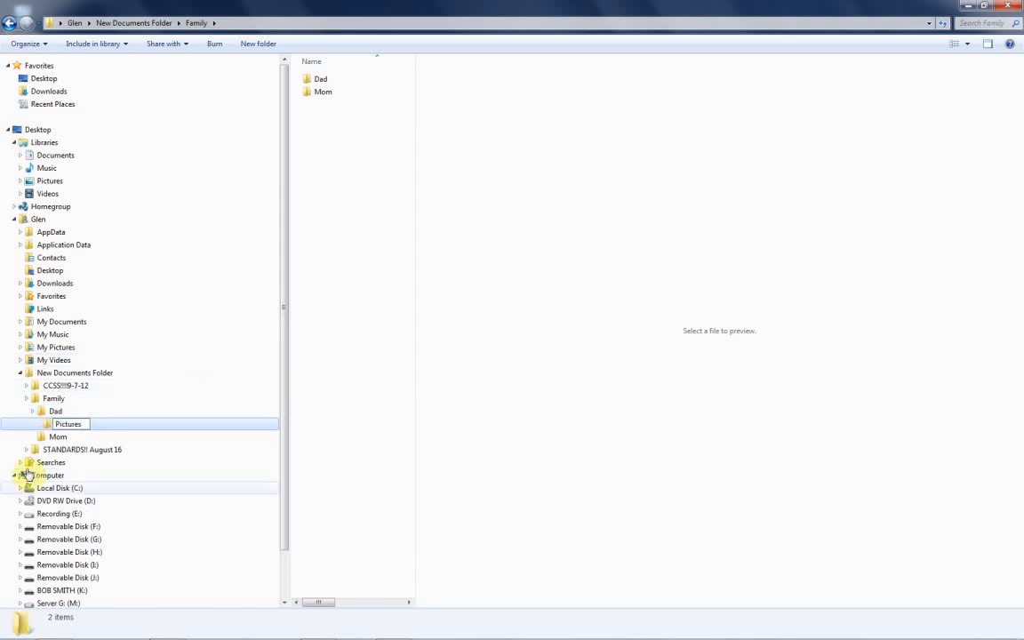
key("Return")
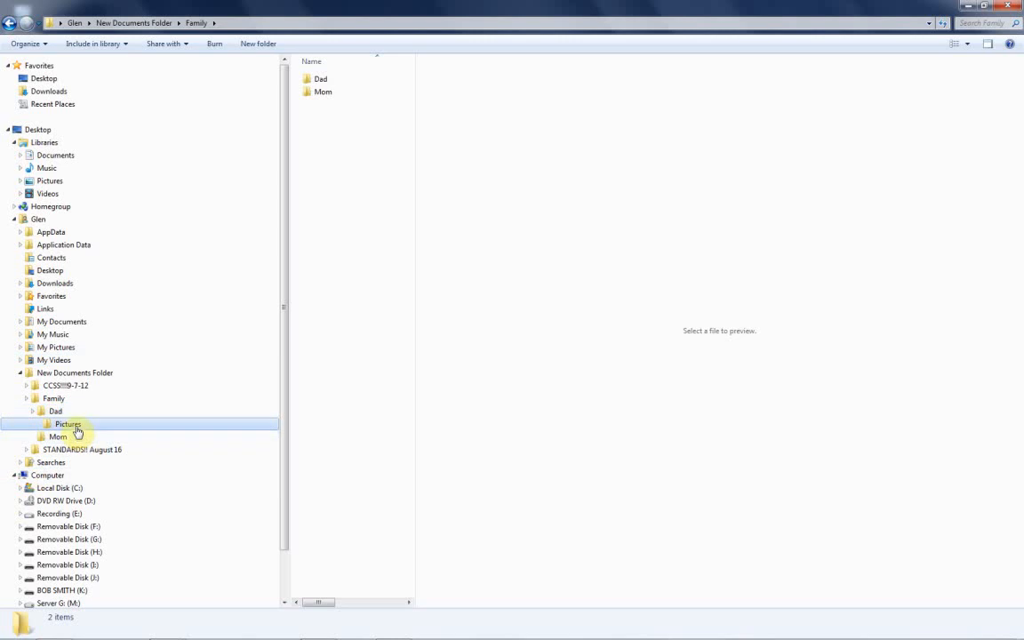
Create a subfolder named Baby pictures inside Dad's Pictures folder.
right_click(77, 430)
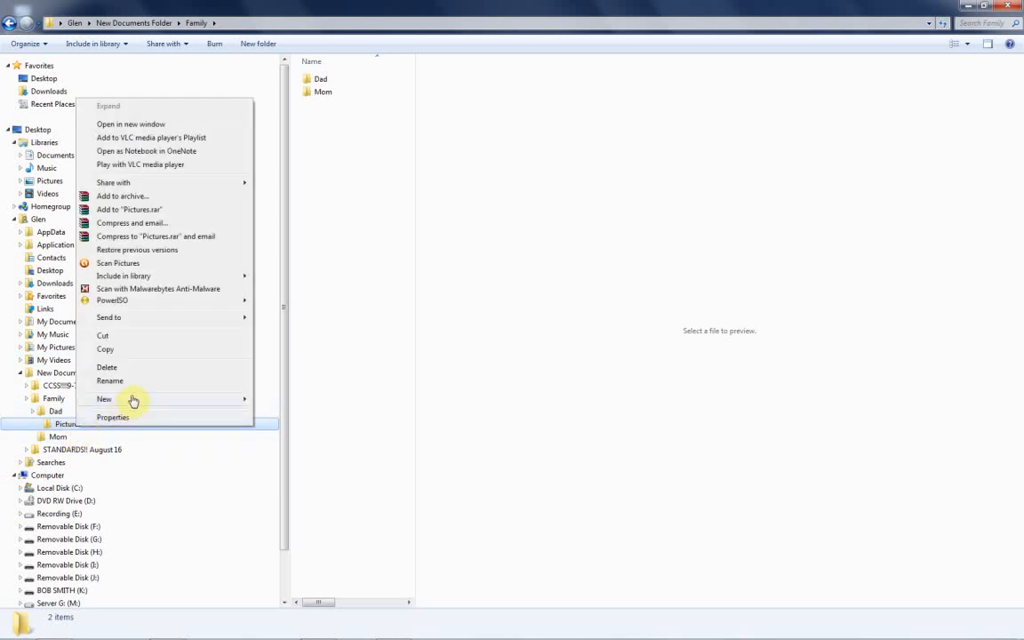
mouse_move(142, 401)
left_click(282, 402)
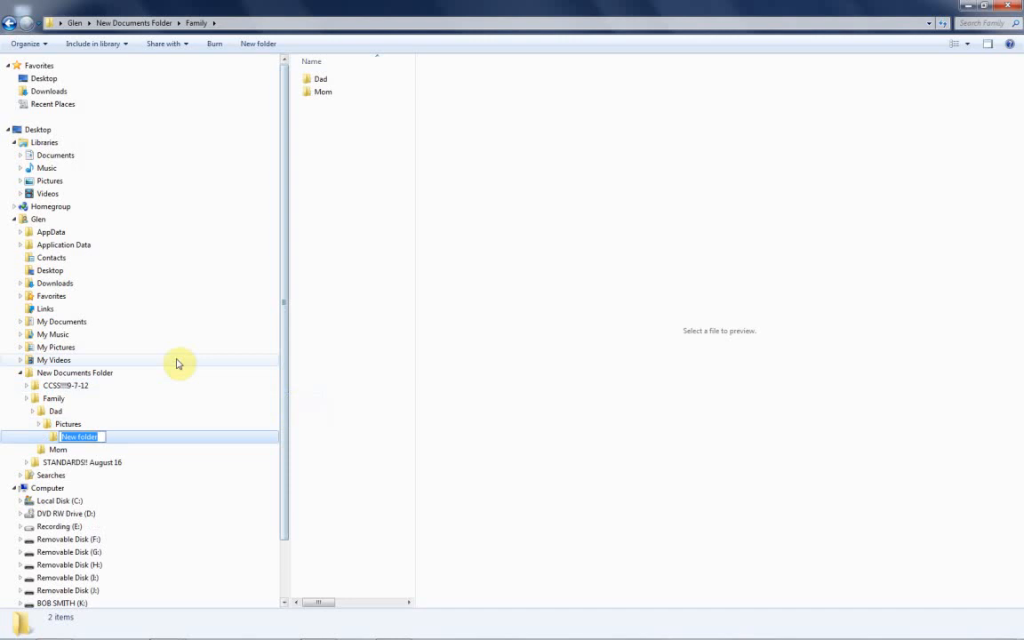
type("Baby picture")
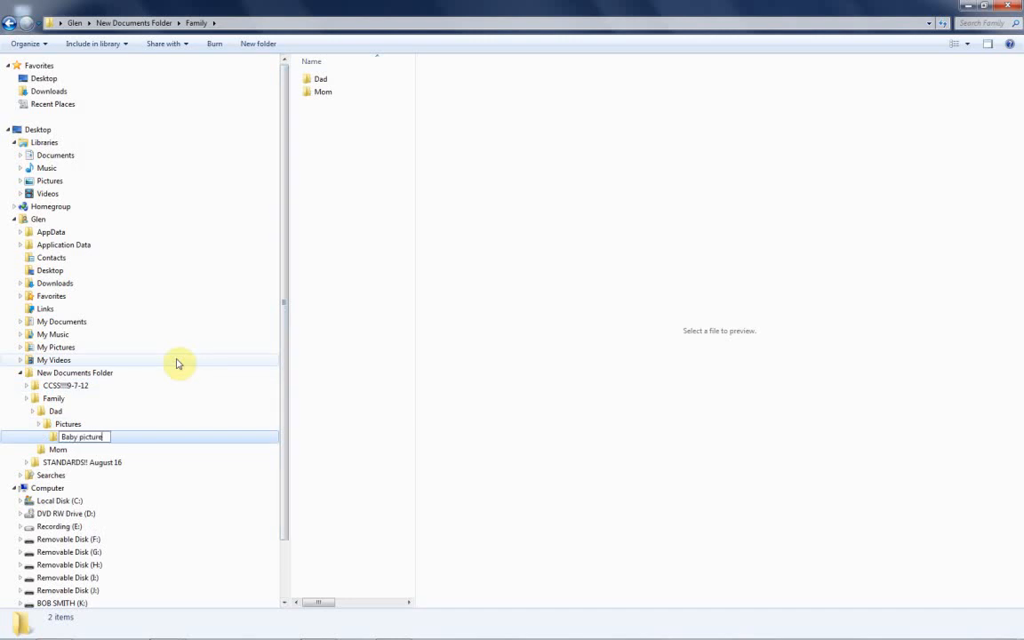
type("s")
Add another subfolder named Older Pictures to Dad's Pictures folder.
right_click(73, 424)
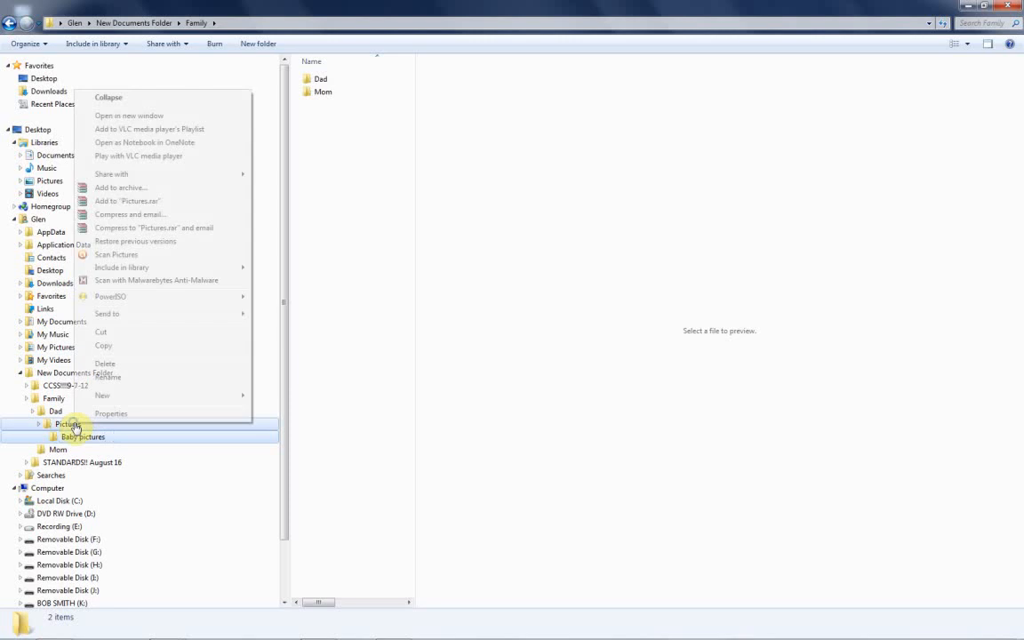
mouse_move(187, 393)
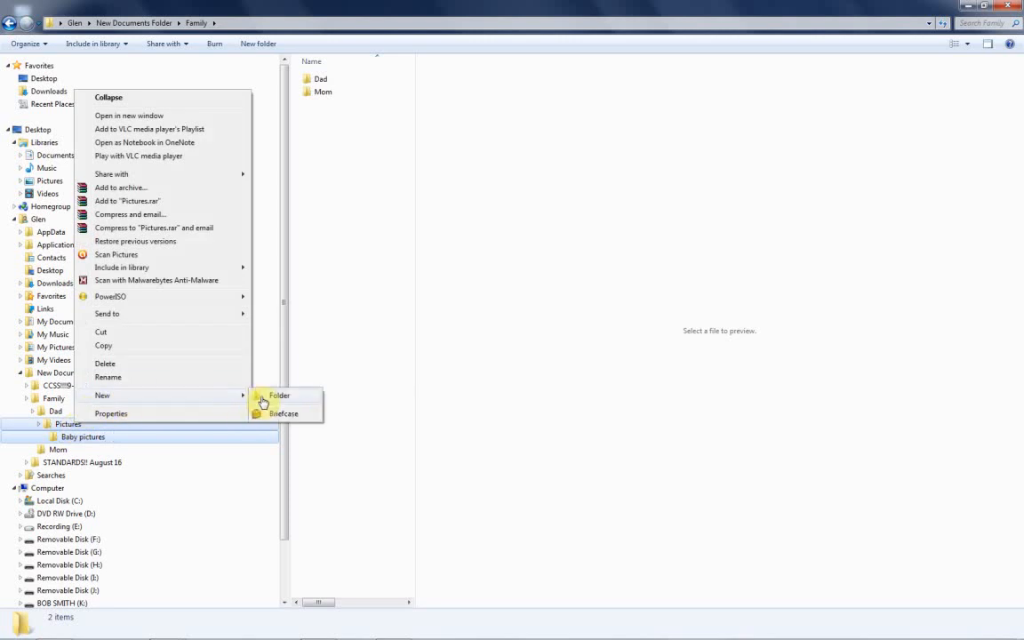
left_click(270, 397)
type("Older Pictures")
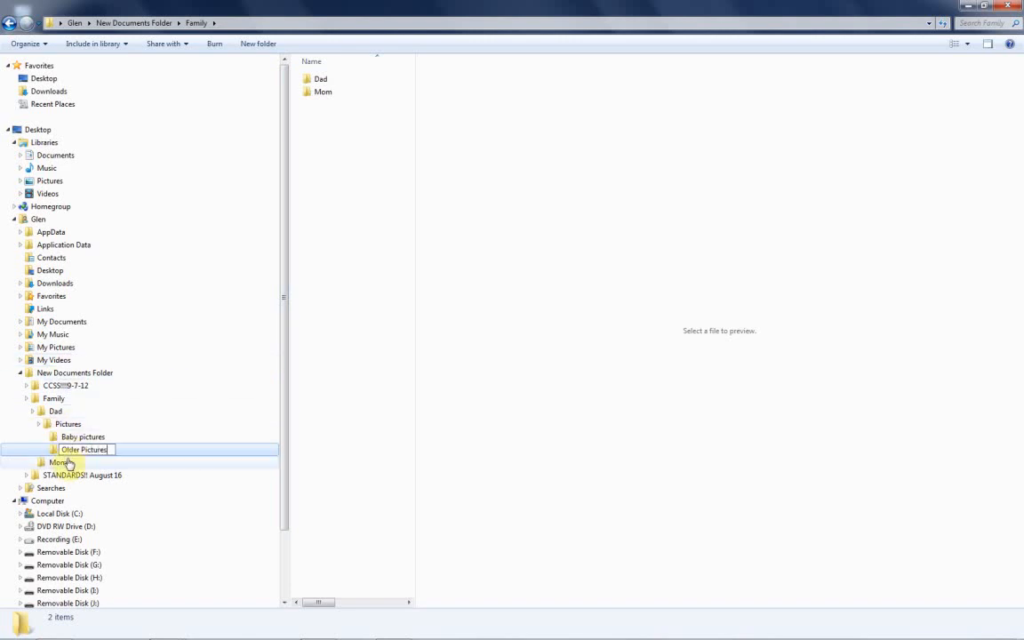
key("Return")
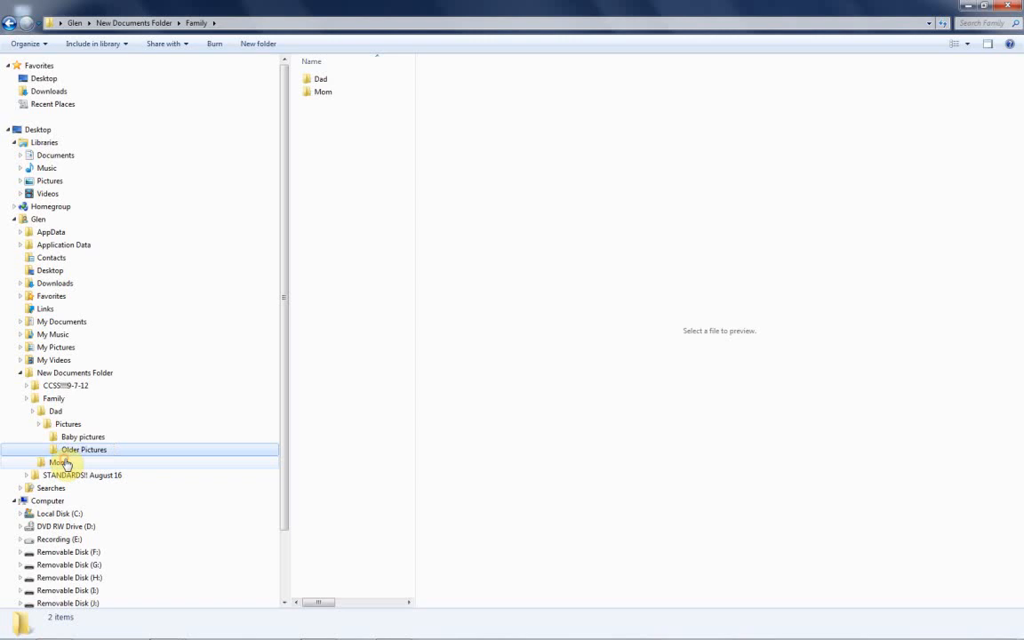
Create a folder named School Subjects directly inside New Documents Folder.
right_click(54, 378)
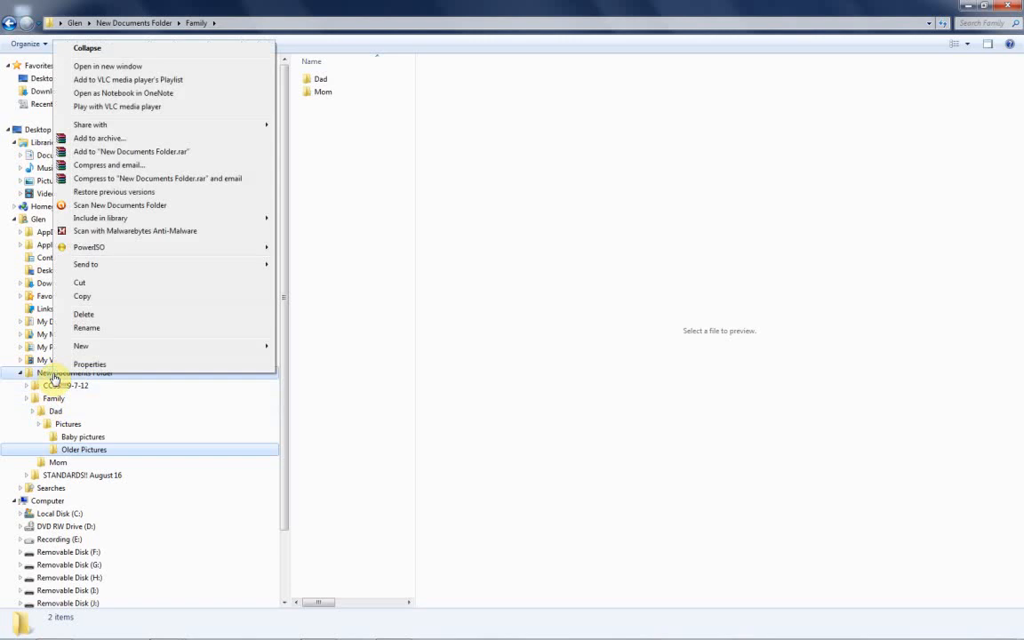
mouse_move(165, 351)
left_click(307, 349)
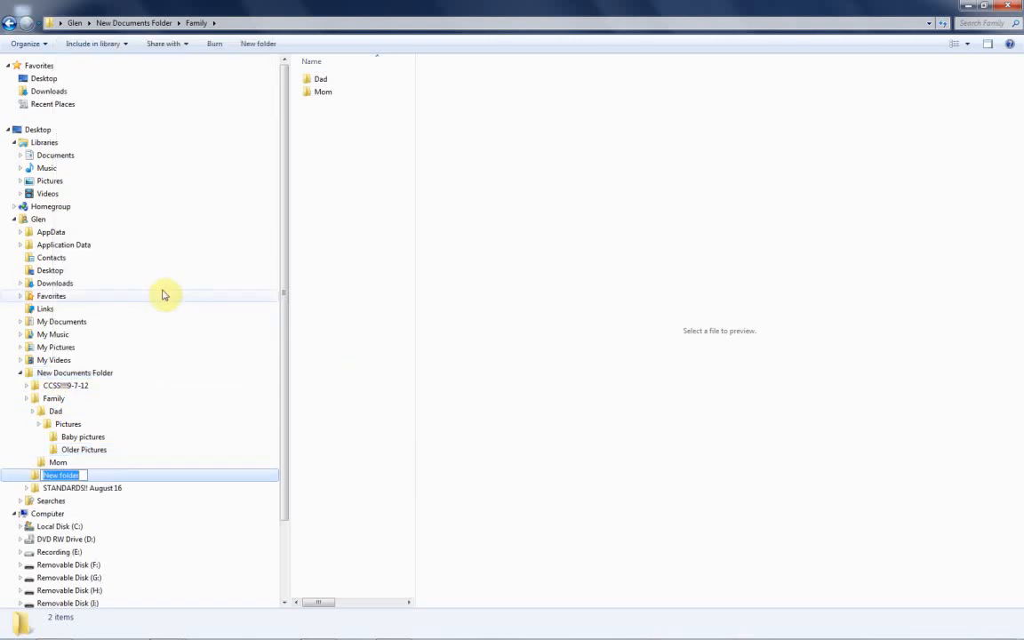
type("School Subjects")
left_click(118, 473)
key("Return")
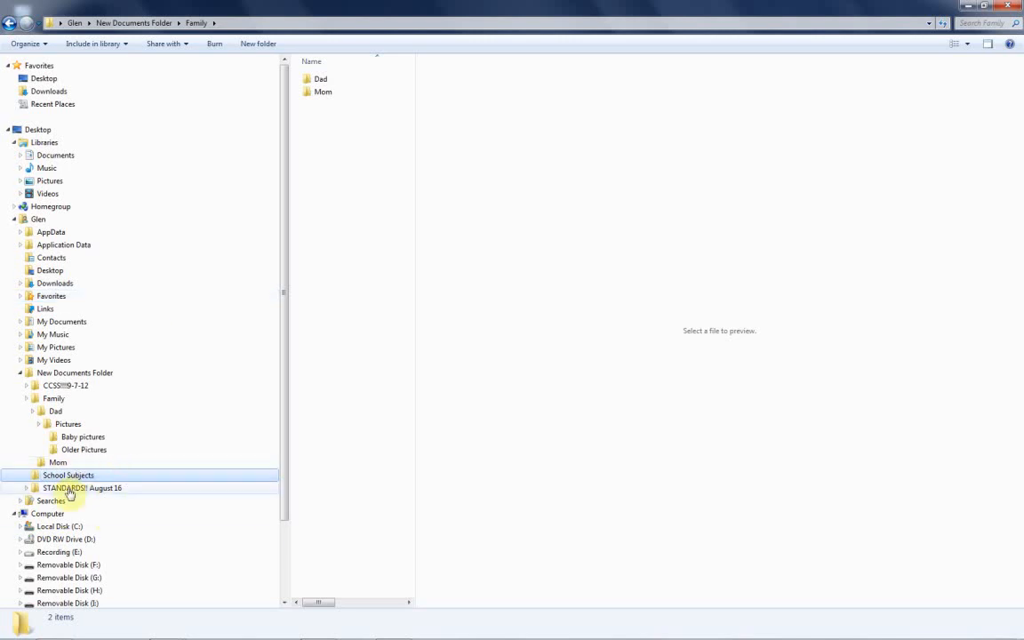
Collapse New Documents Folder, expand the K: drive in the folder tree and open its Documents folder.
left_click(20, 373)
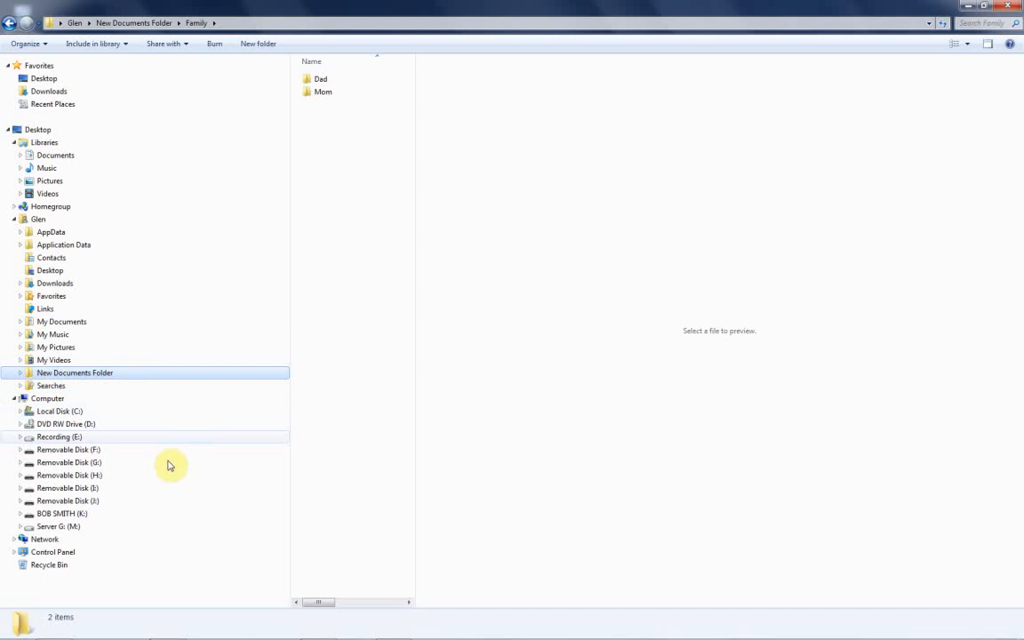
left_click(47, 515)
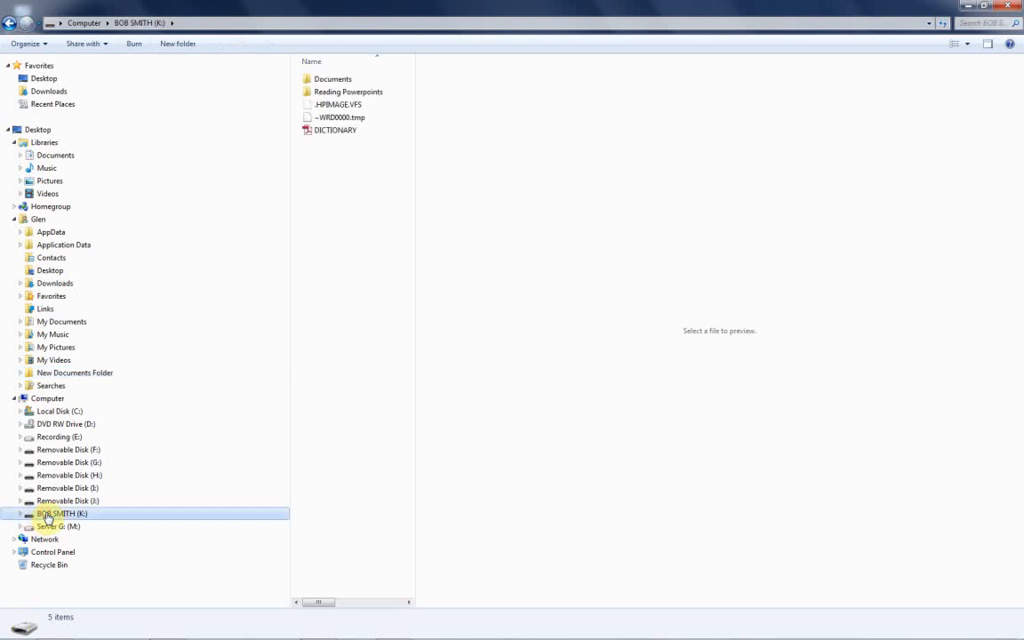
left_click(19, 514)
left_click(57, 528)
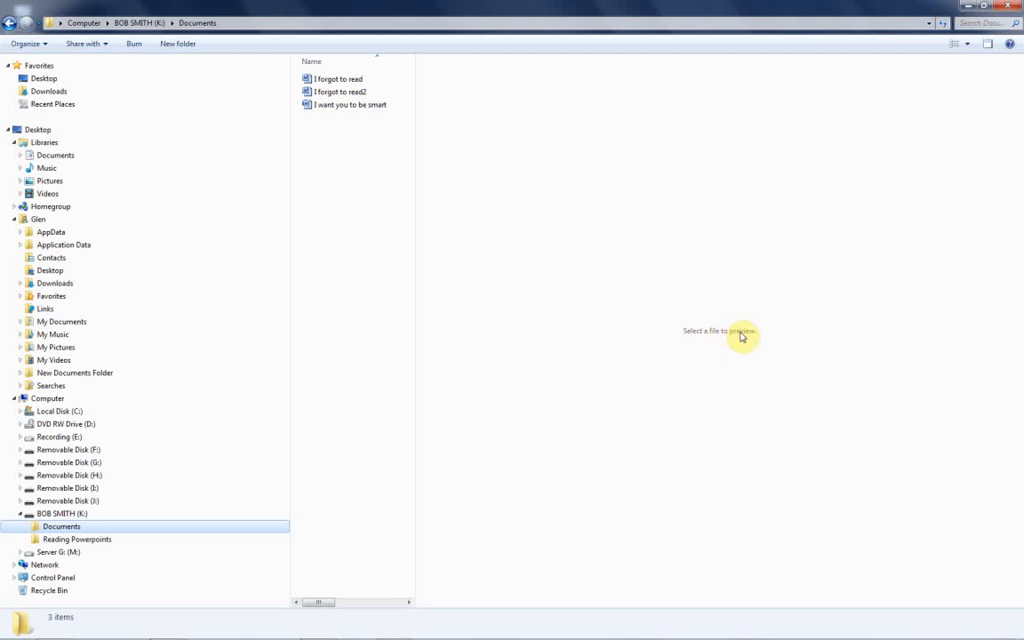
Check in the window's layout options which panes are enabled, including the preview pane.
left_click(24, 44)
mouse_move(49, 149)
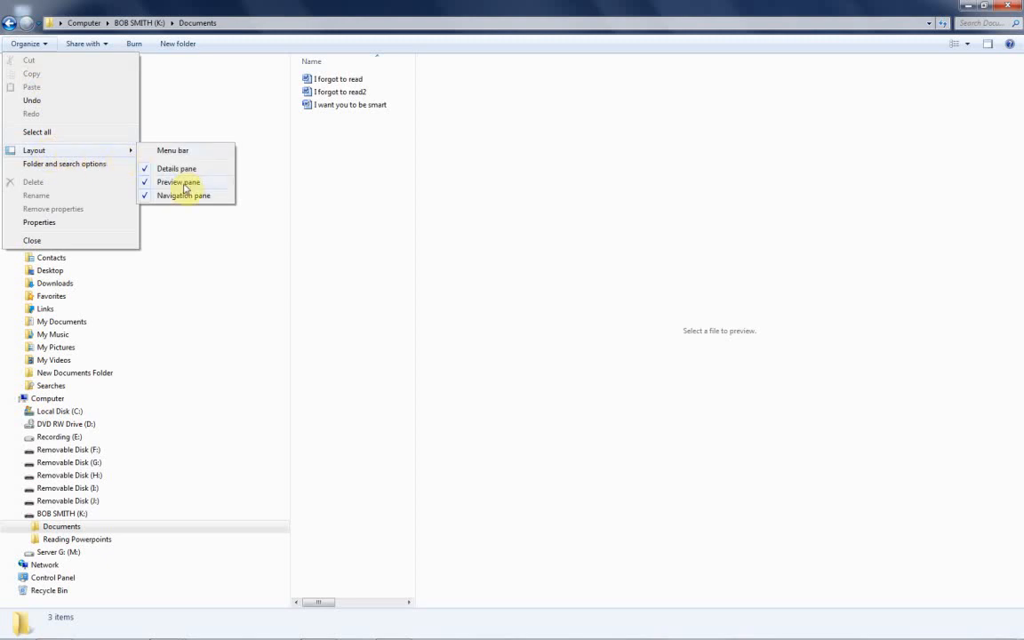
left_click(422, 189)
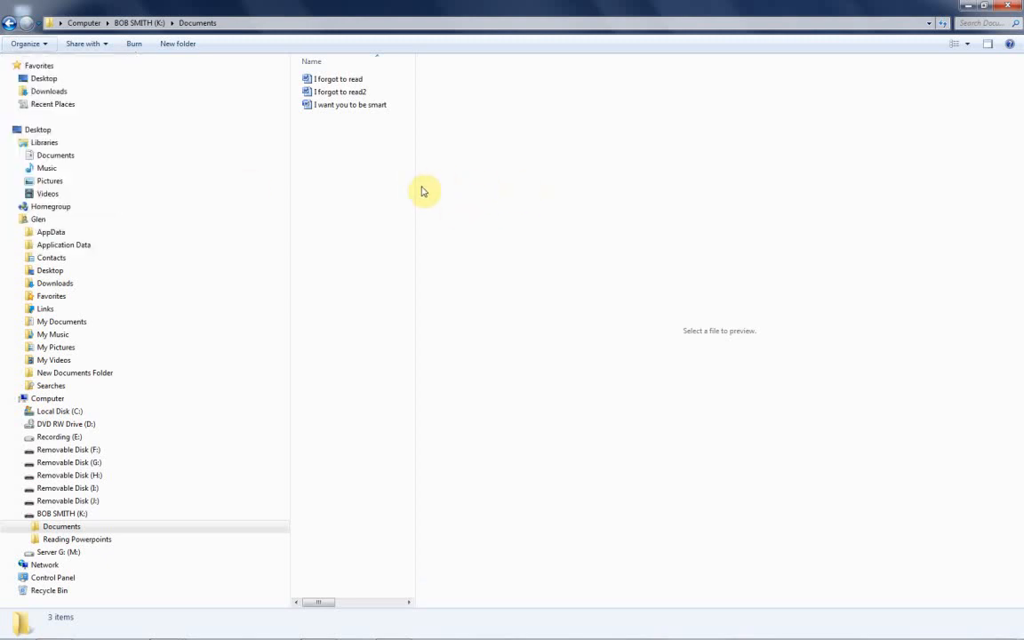
Preview the Word documents "I want you to be smart", "I forgot to read2" and "I forgot to read" without opening them.
left_click(348, 107)
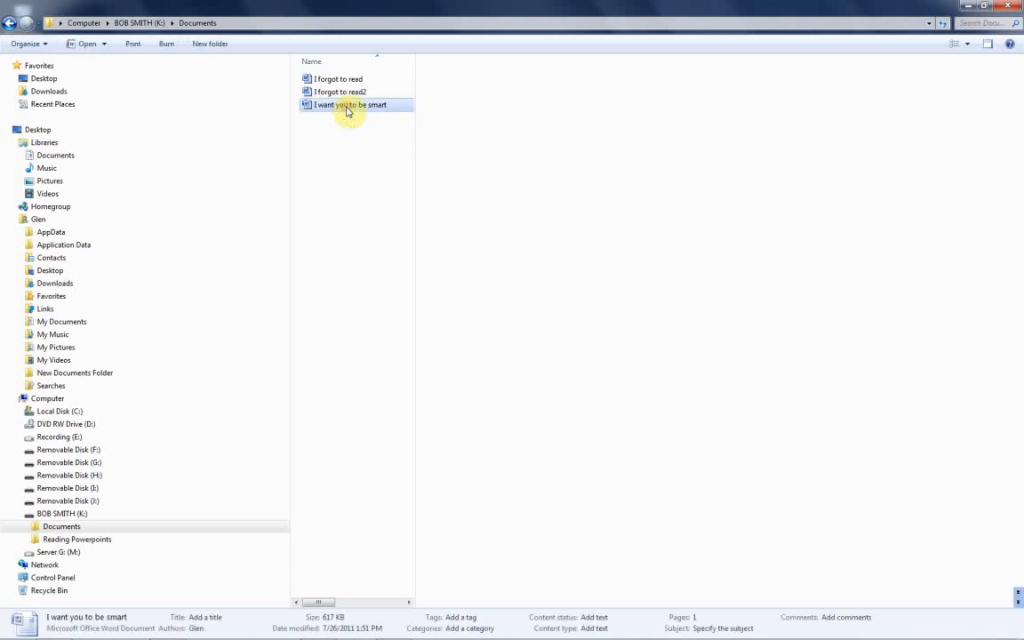
left_click(345, 92)
left_click(343, 79)
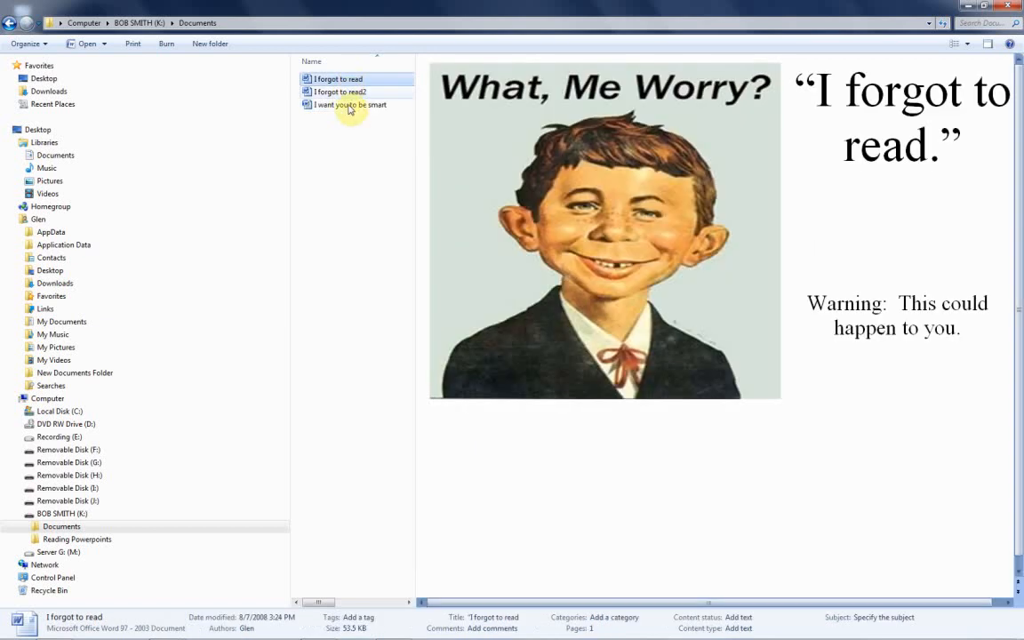
Copy the Word document "I want you to be smart" from the K: drive into New Documents Folder and open that folder.
left_click(350, 106)
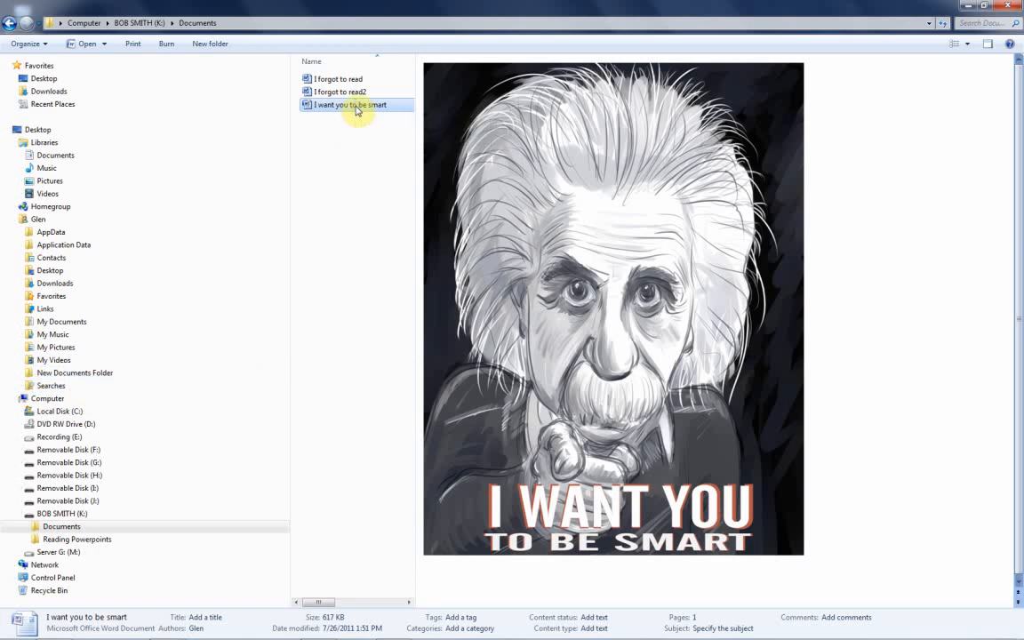
left_click_drag(356, 113, 157, 380)
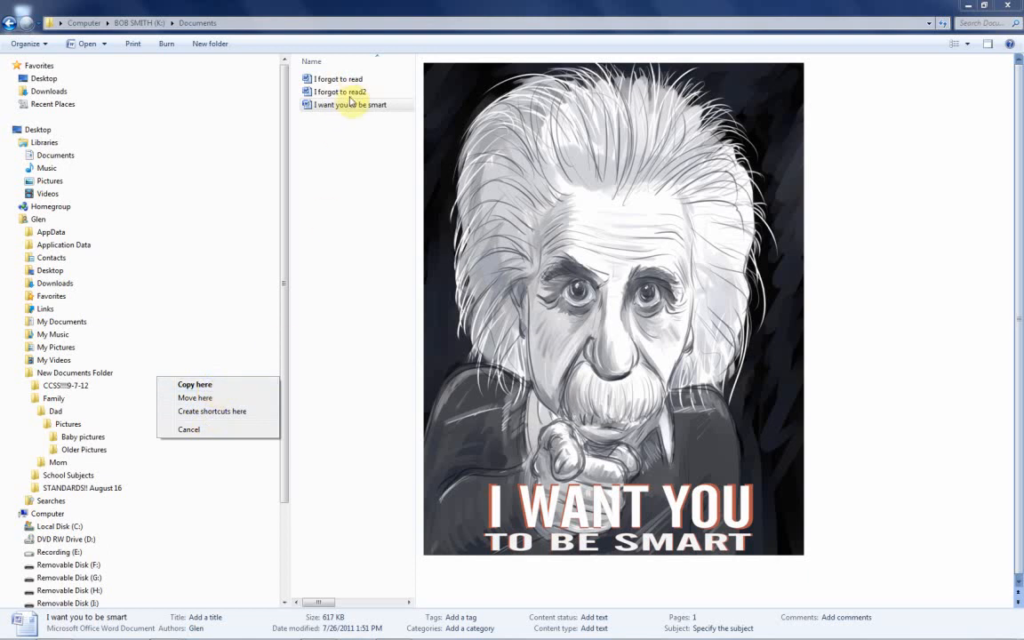
left_click(193, 385)
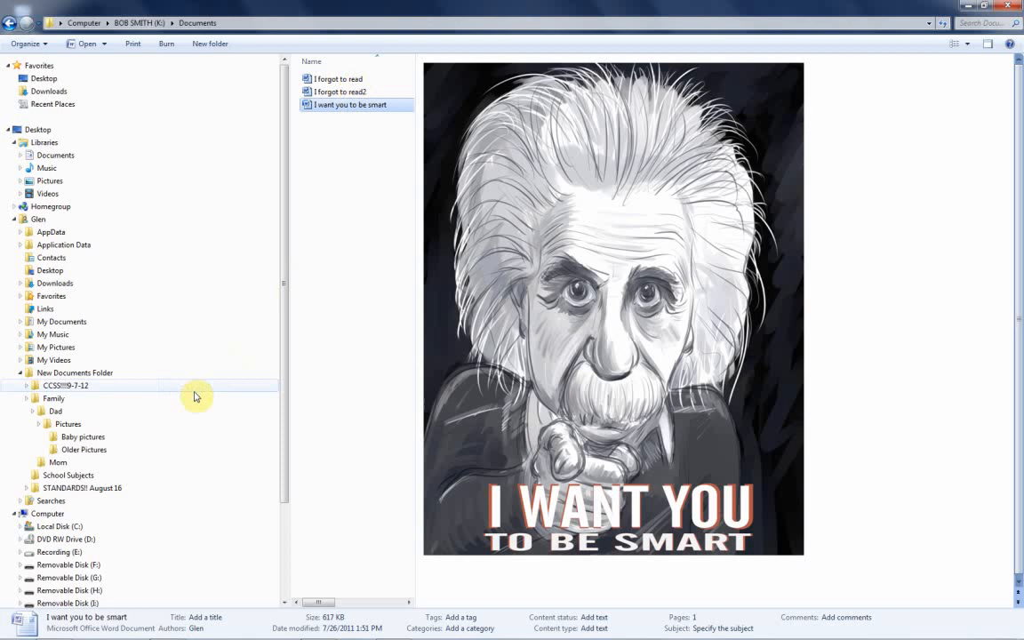
left_click(90, 375)
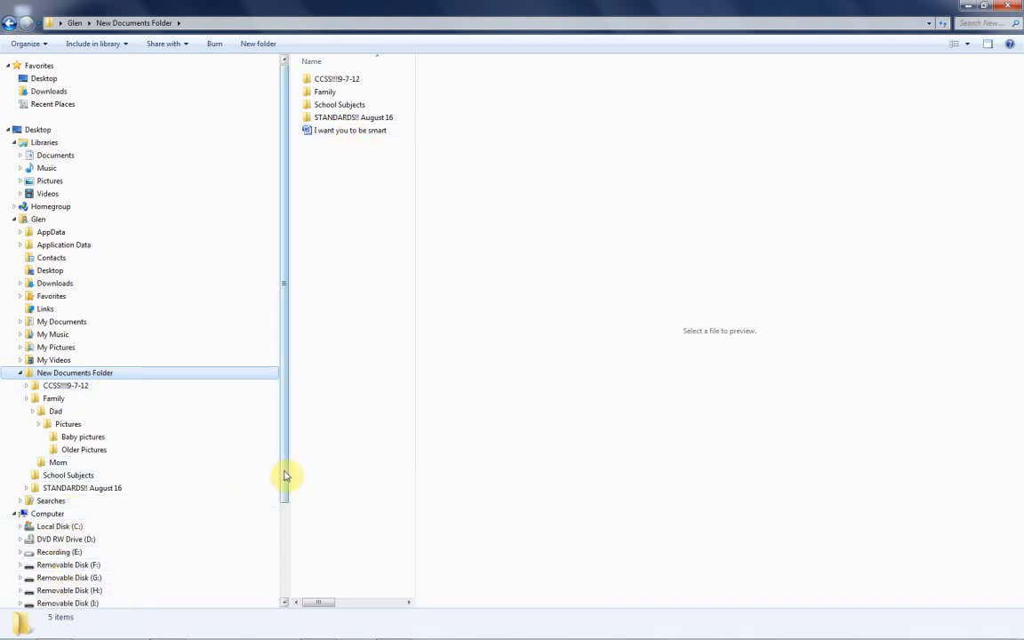
Return to the Documents folder on the K: drive.
left_click_drag(285, 476, 274, 522)
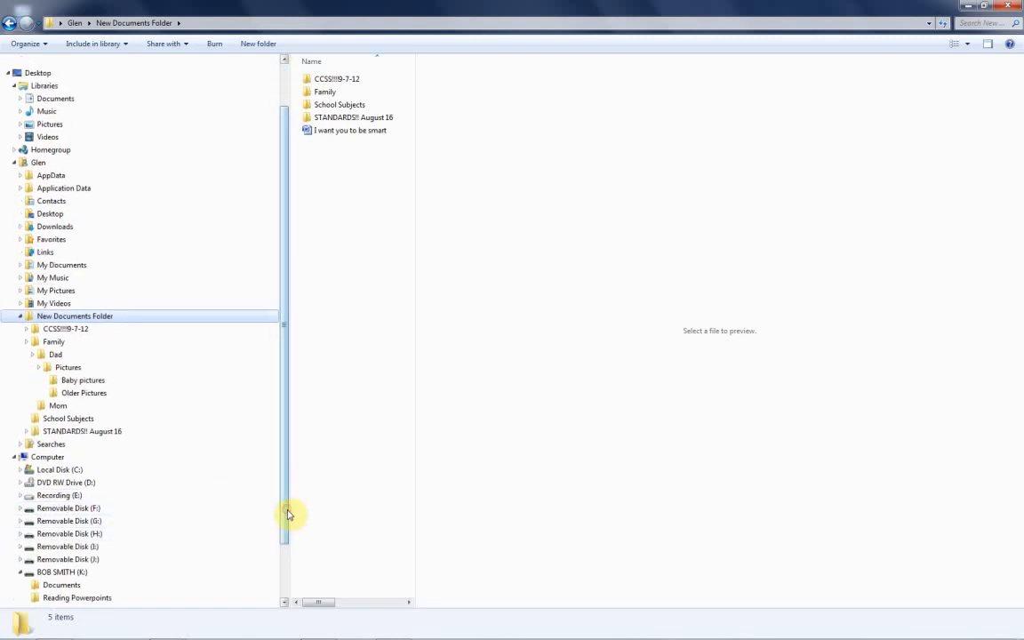
left_click(64, 585)
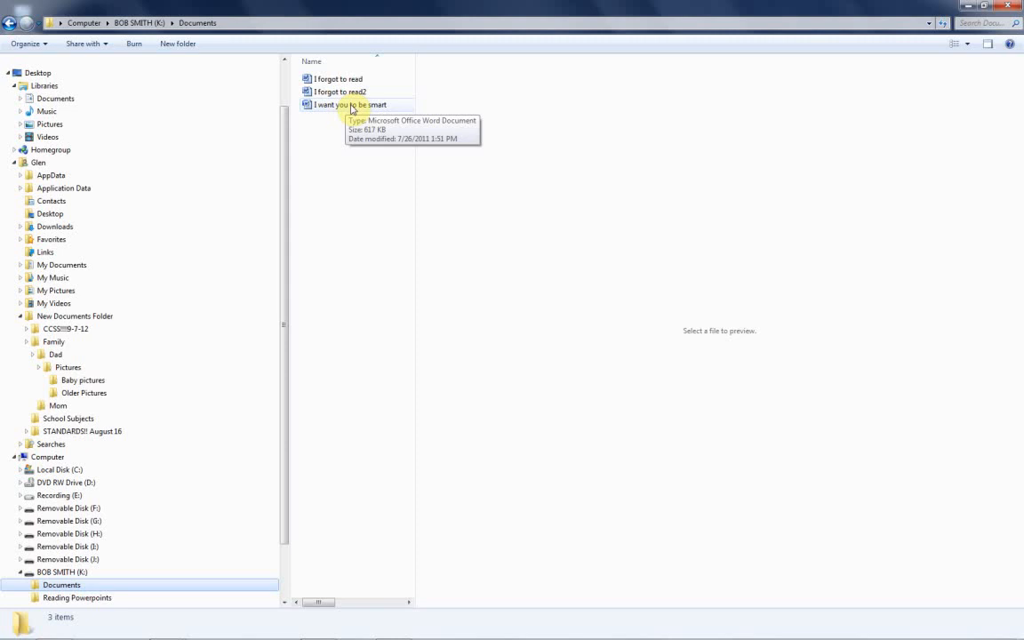
left_click(352, 107)
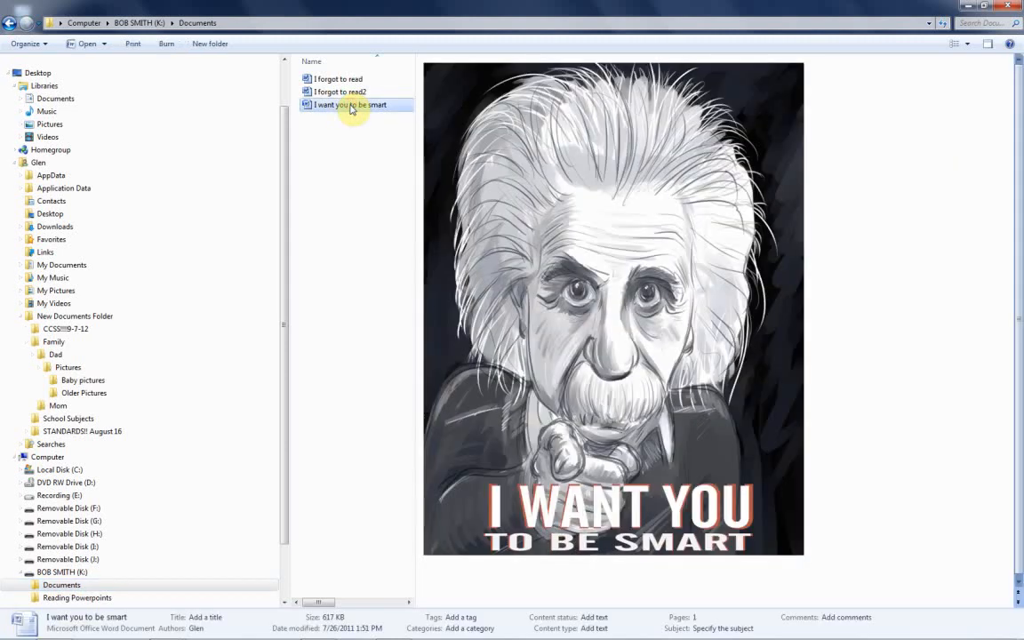
left_click(354, 93, "ctrl")
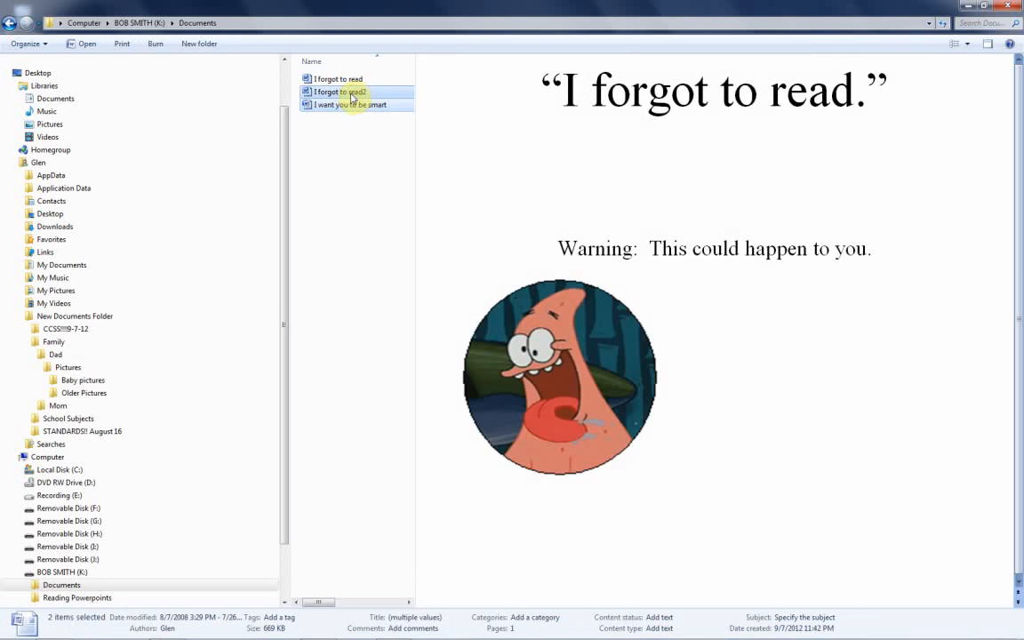
left_click_drag(349, 99, 137, 326)
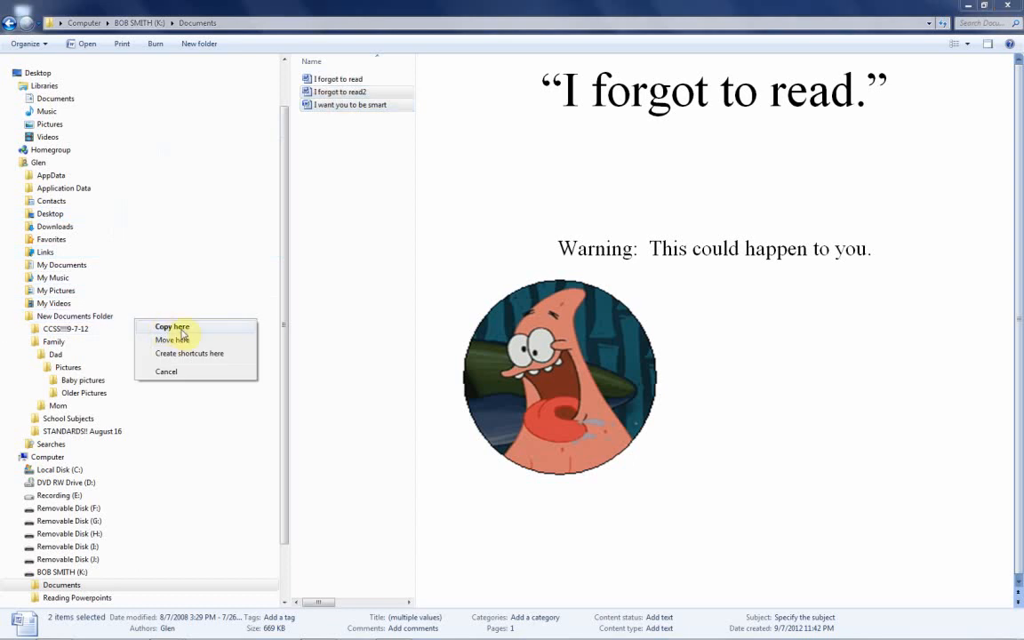
left_click(174, 374)
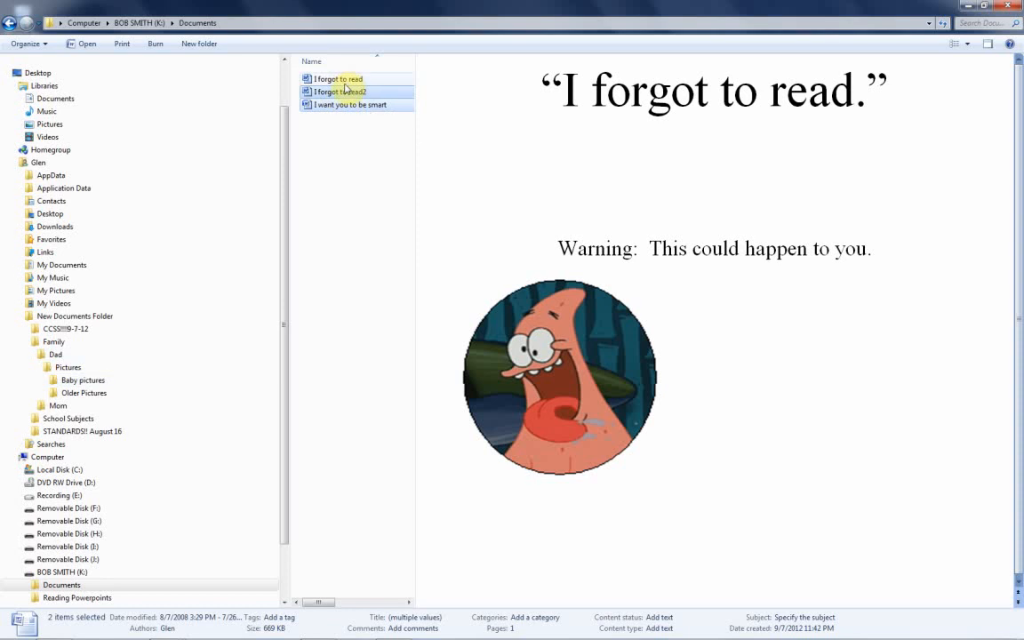
Select all three Word documents as one range, then reduce the selection to "I want you to be smart" alone.
left_click(349, 79)
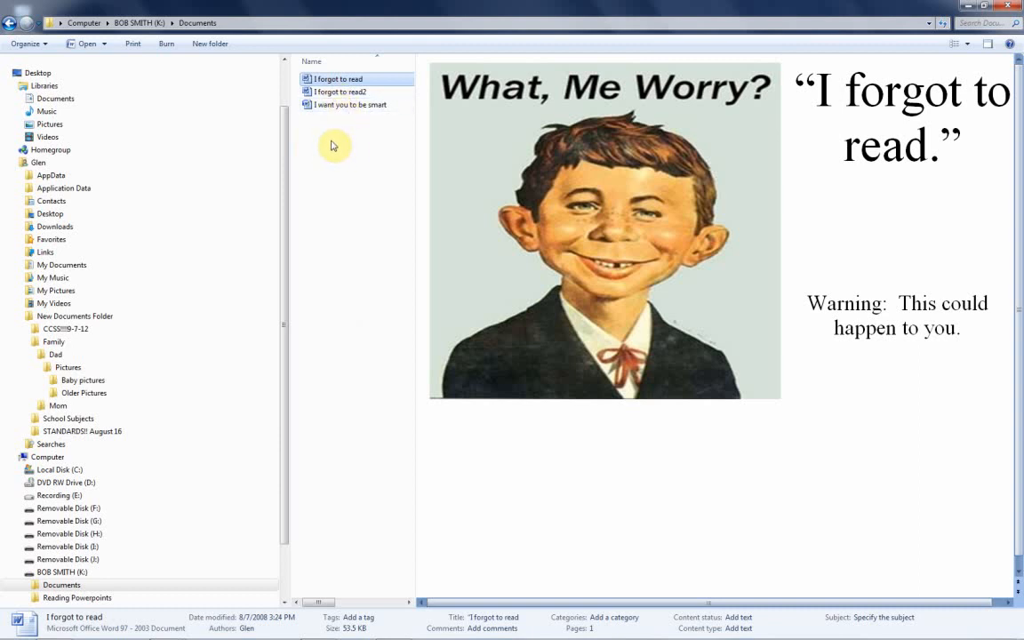
left_click(338, 105, "shift")
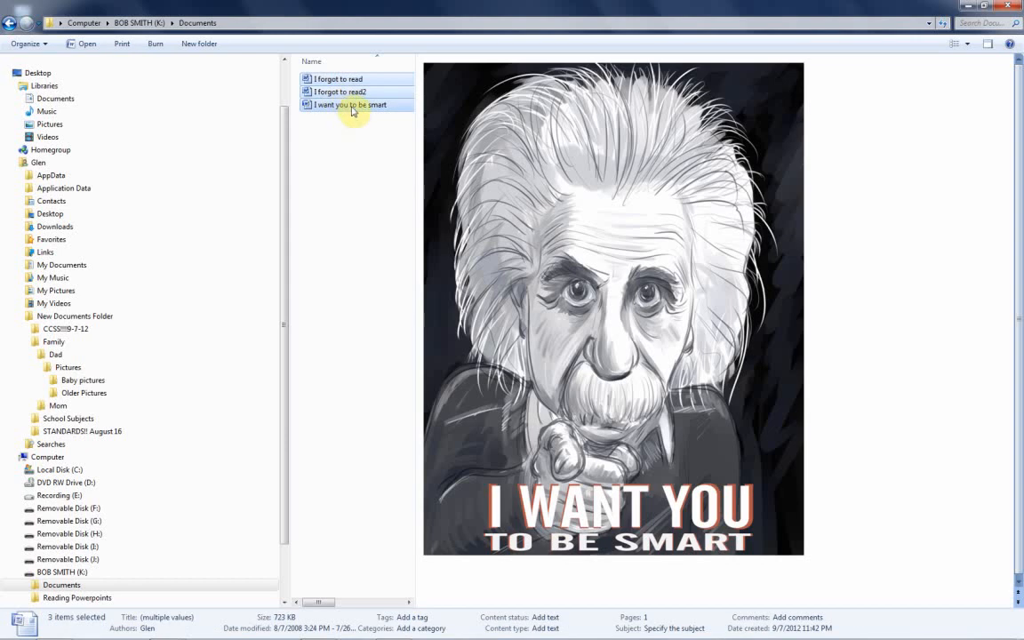
left_click_drag(338, 99, 364, 116)
left_click(333, 107)
left_click(20, 73)
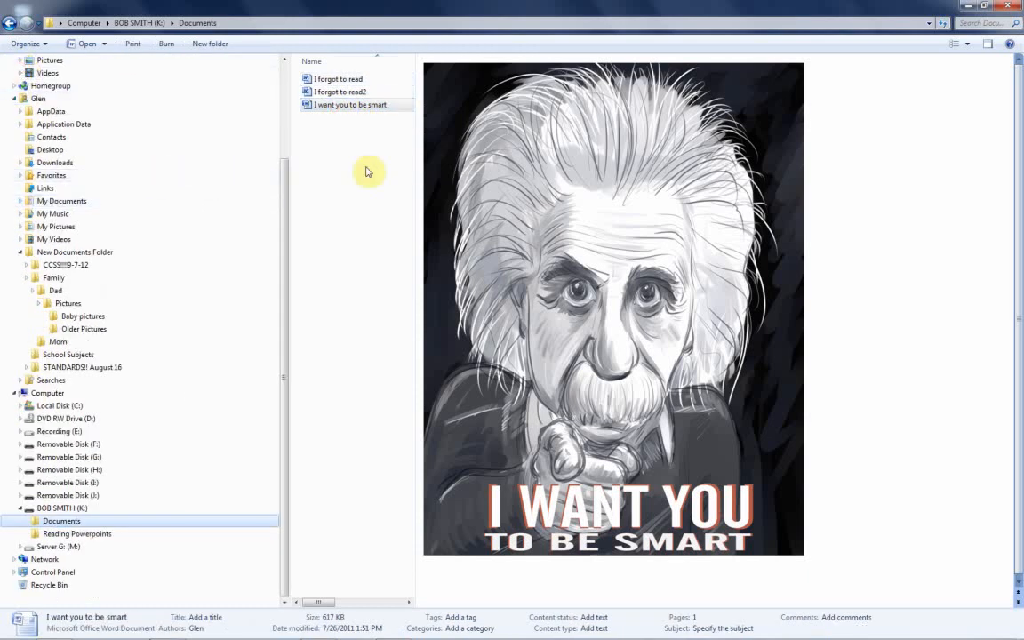